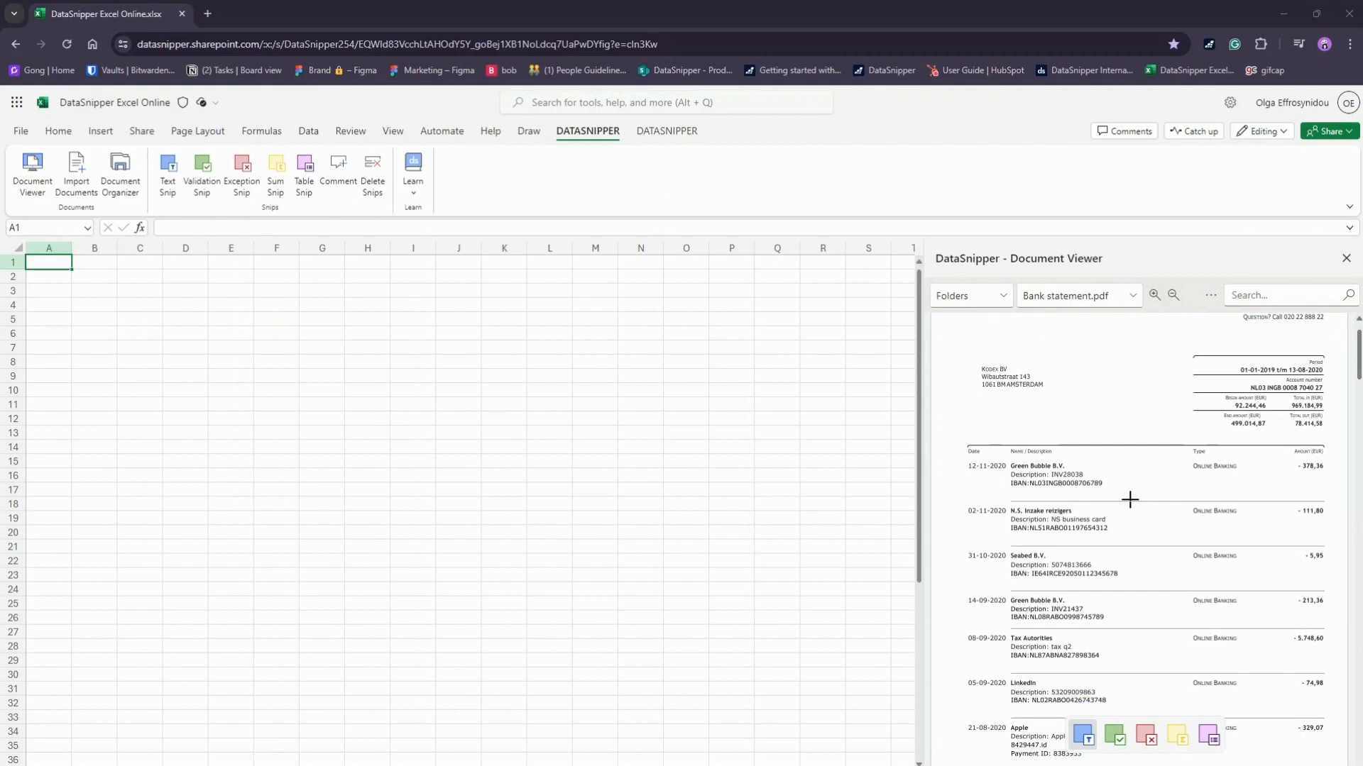
{"action": "scroll", "coordinate": [1129, 497], "scroll_direction": "down", "scroll_amount": 1}
{"action": "scroll", "coordinate": [1127, 497], "scroll_direction": "down", "scroll_amount": 2}
{"action": "scroll", "coordinate": [1125, 496], "scroll_direction": "down", "scroll_amount": 2}
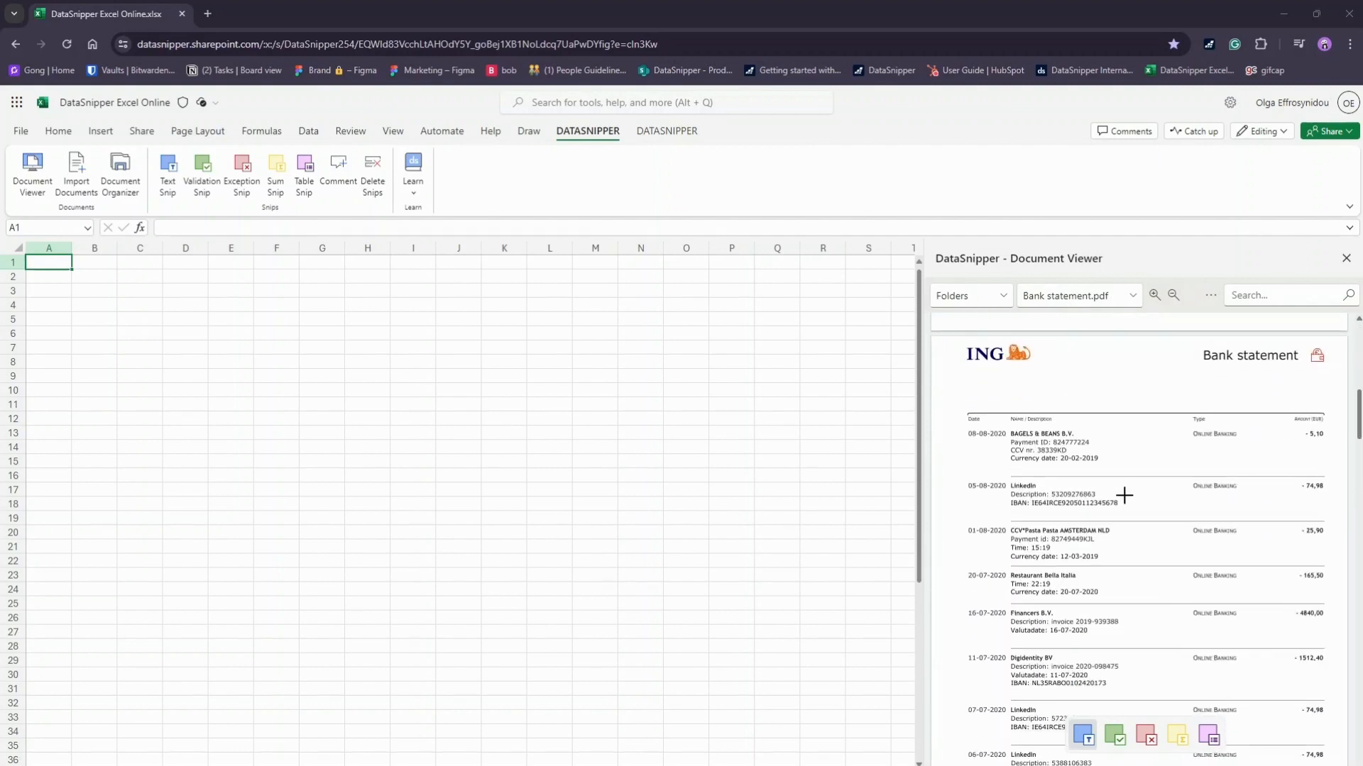
{"action": "scroll", "coordinate": [1124, 496], "scroll_direction": "down", "scroll_amount": 3}
{"action": "scroll", "coordinate": [1125, 496], "scroll_direction": "down", "scroll_amount": 1}
{"action": "scroll", "coordinate": [1125, 496], "scroll_direction": "up", "scroll_amount": 3}
{"action": "scroll", "coordinate": [1125, 497], "scroll_direction": "up", "scroll_amount": 3}
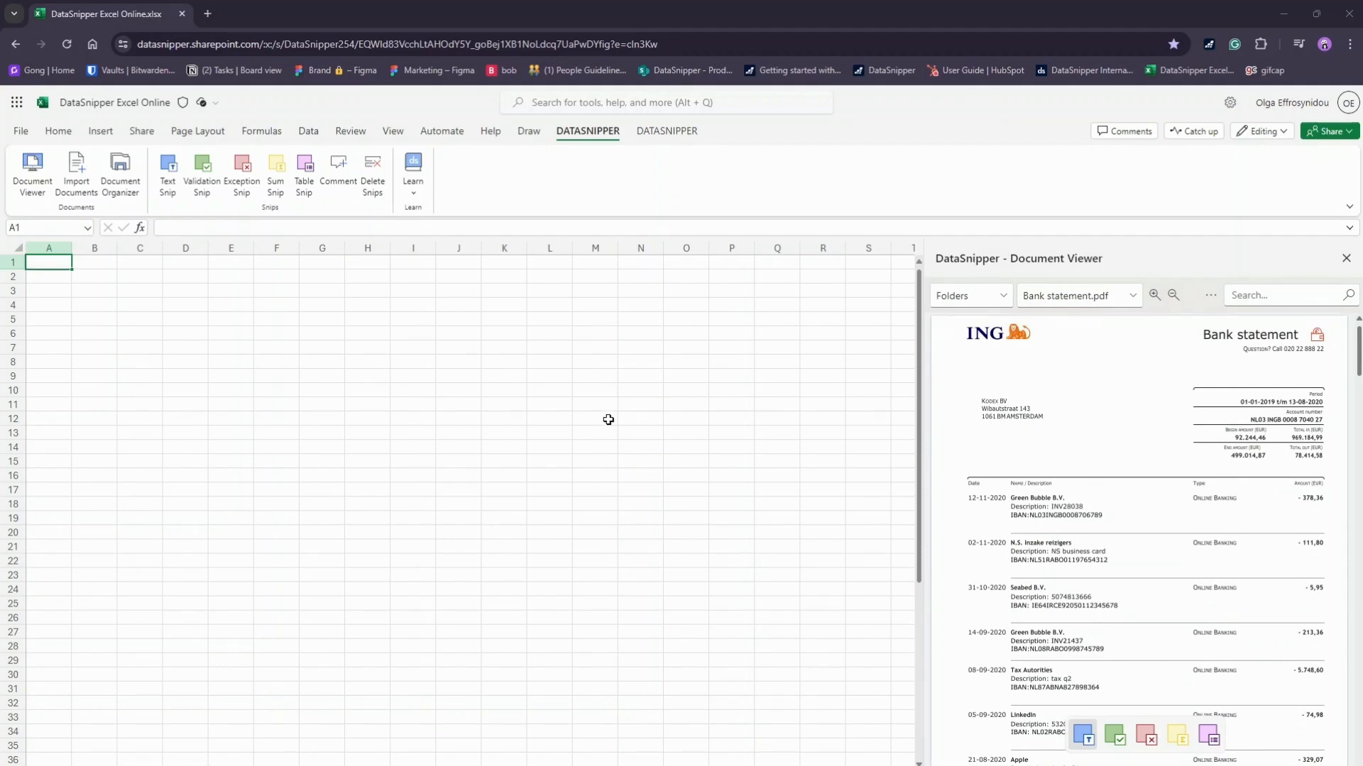
- Table-snip the transaction table on page one into columns A–E, rows 1–22
{"action": "left_click", "coordinate": [304, 178]}
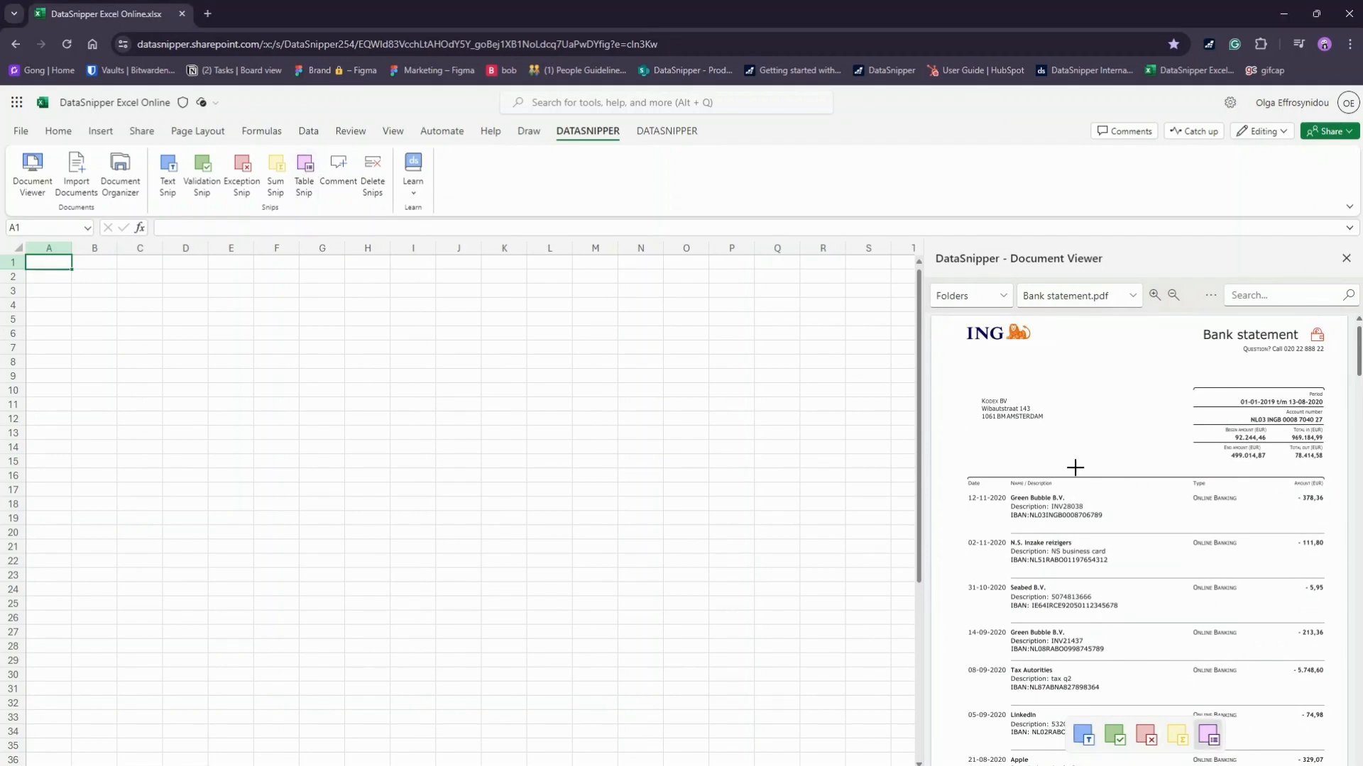
{"action": "scroll", "coordinate": [990, 484], "scroll_direction": "down", "scroll_amount": 1}
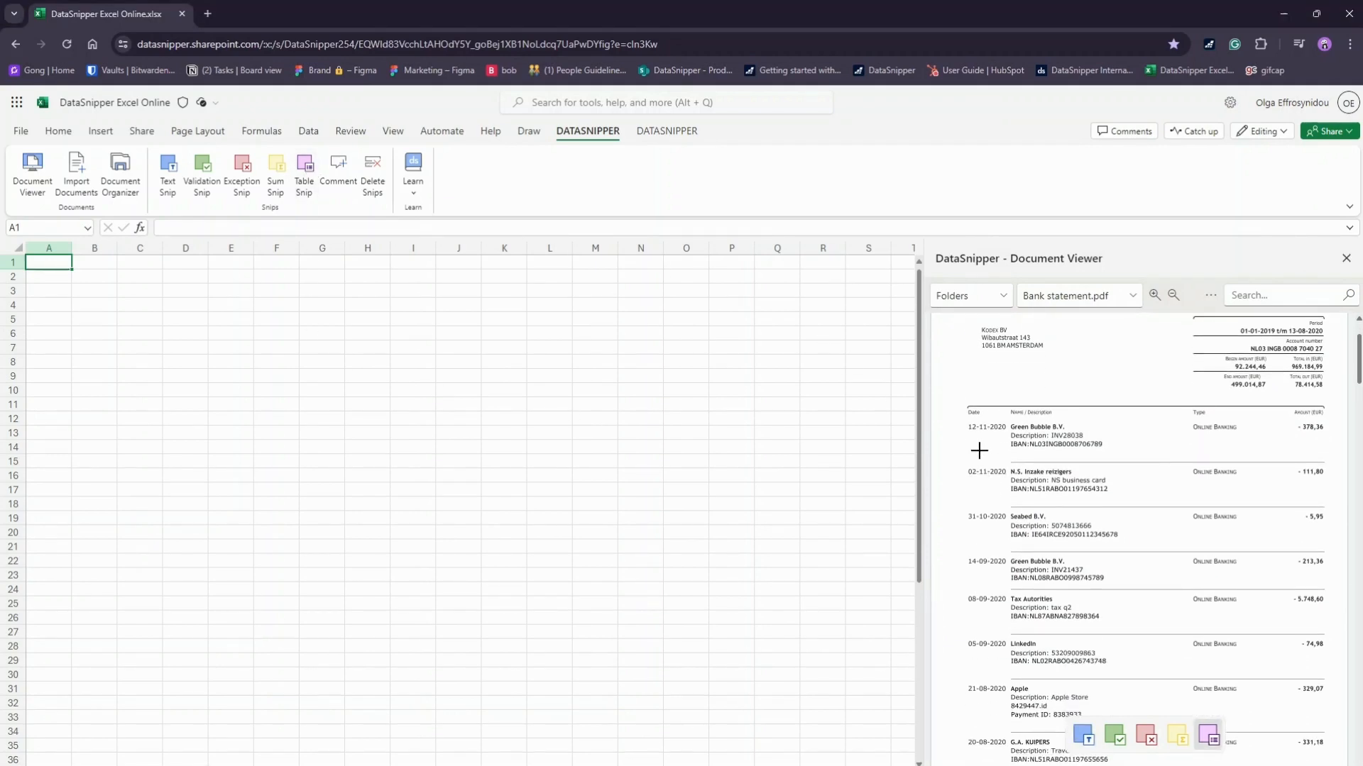
{"action": "left_click_drag", "start_coordinate": [955, 404], "coordinate": [1335, 713]}
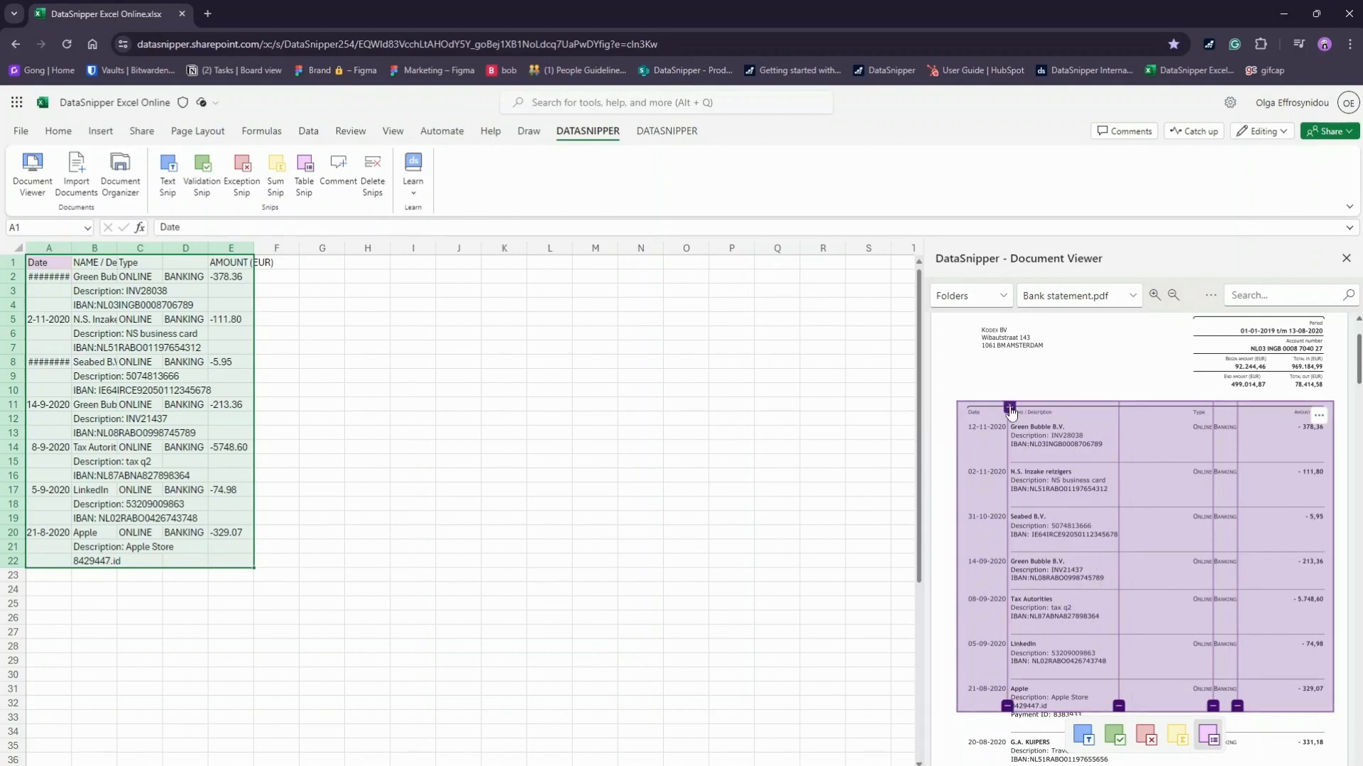
- Remove the extra column divider and the row divider under the header, leaving four columns A–D
{"action": "left_click", "coordinate": [1118, 707]}
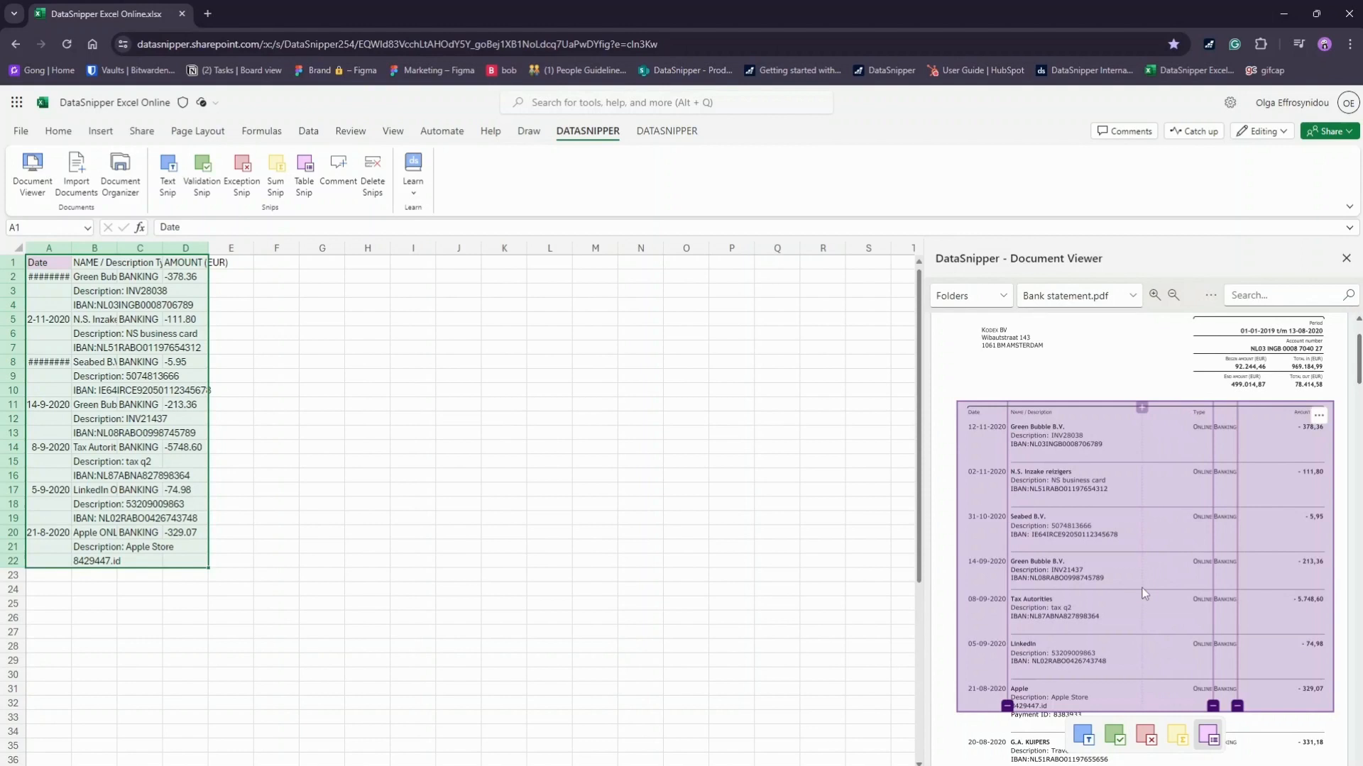
{"action": "scroll", "coordinate": [1143, 592], "scroll_direction": "down", "scroll_amount": 3}
{"action": "scroll", "coordinate": [1108, 589], "scroll_direction": "up", "scroll_amount": 3}
{"action": "left_click", "coordinate": [1318, 420]}
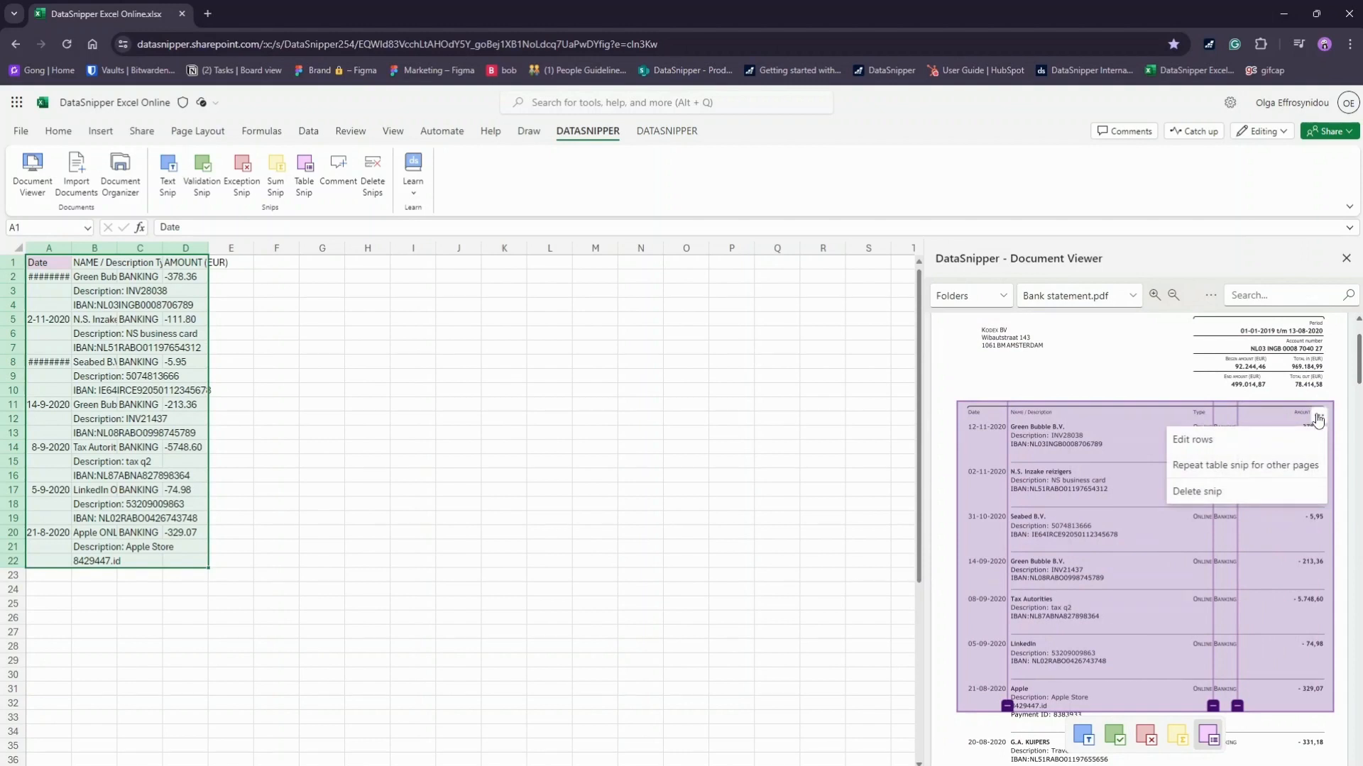
{"action": "left_click", "coordinate": [1284, 438]}
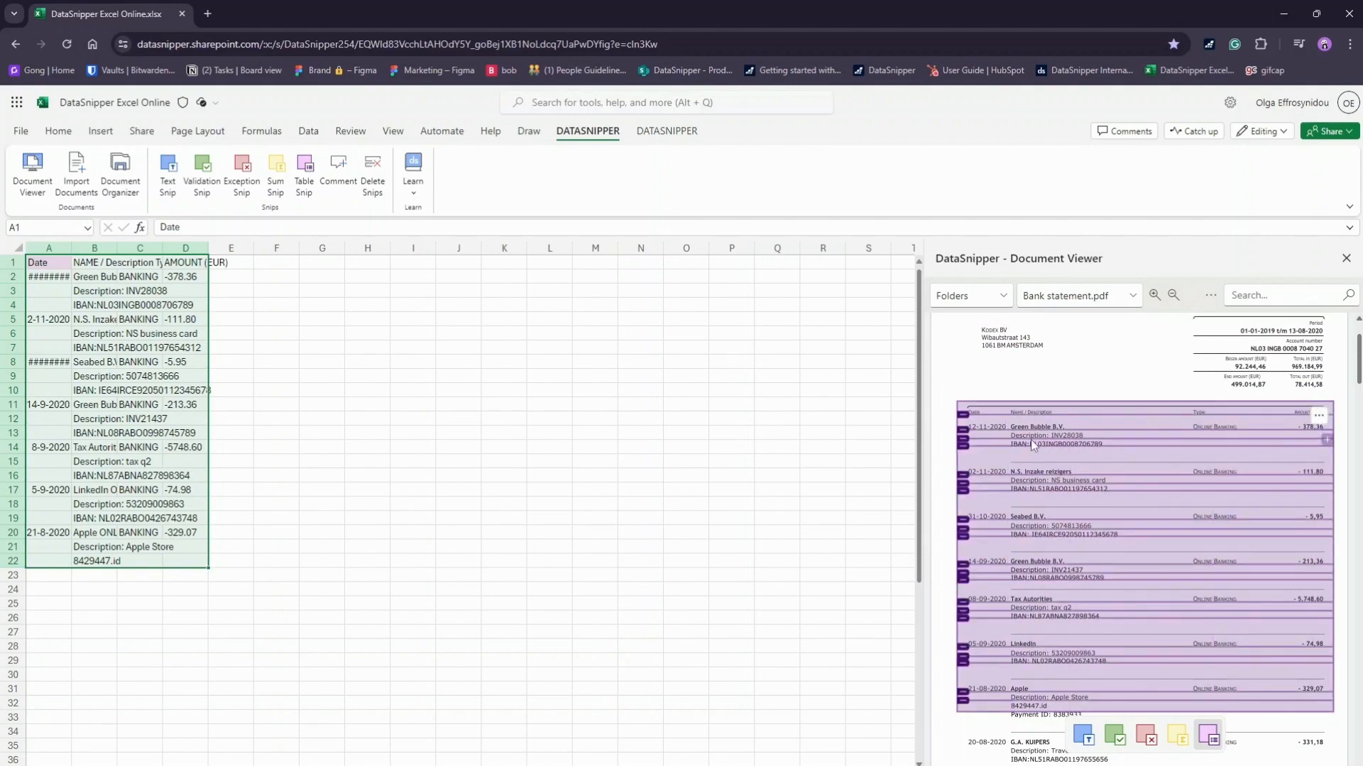
{"action": "scroll", "coordinate": [1326, 438], "scroll_direction": "up", "scroll_amount": 1}
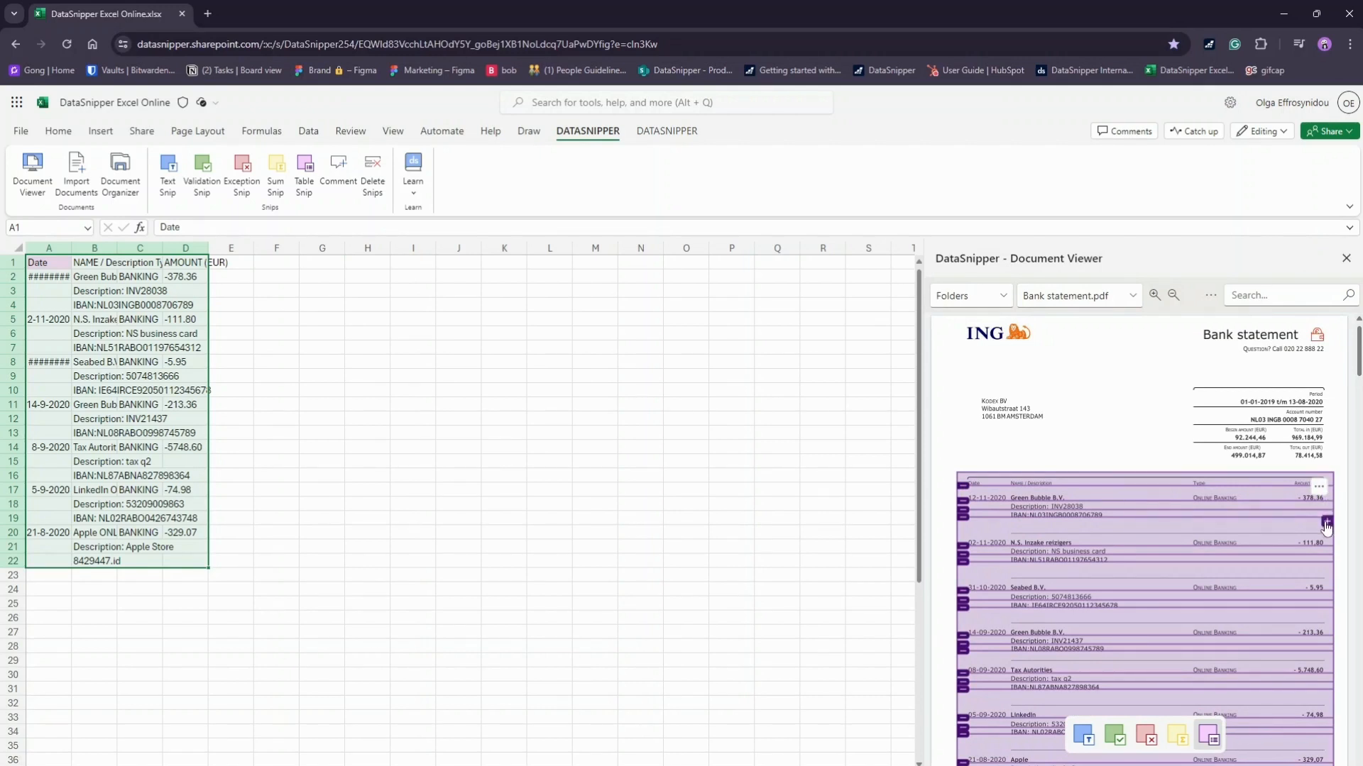
{"action": "left_click", "coordinate": [962, 489]}
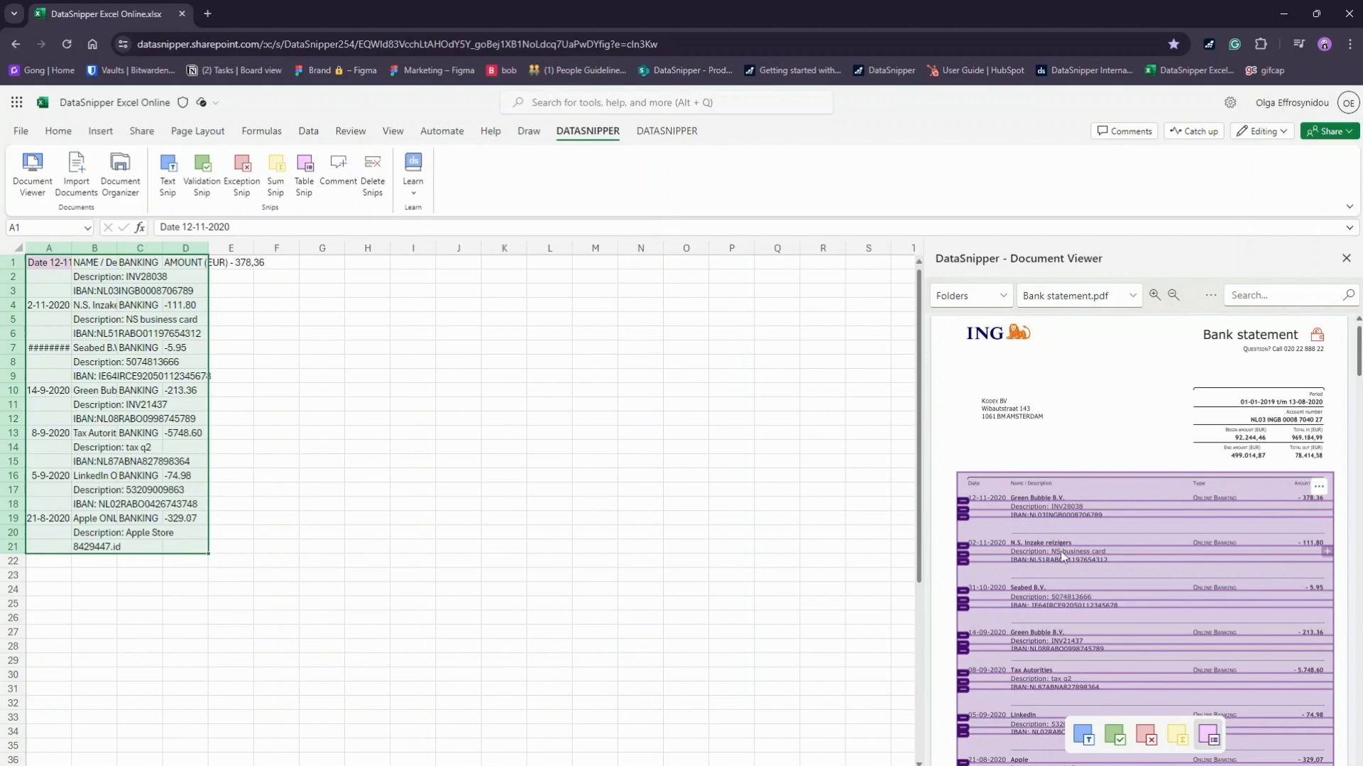
{"action": "scroll", "coordinate": [1060, 557], "scroll_direction": "down", "scroll_amount": 1}
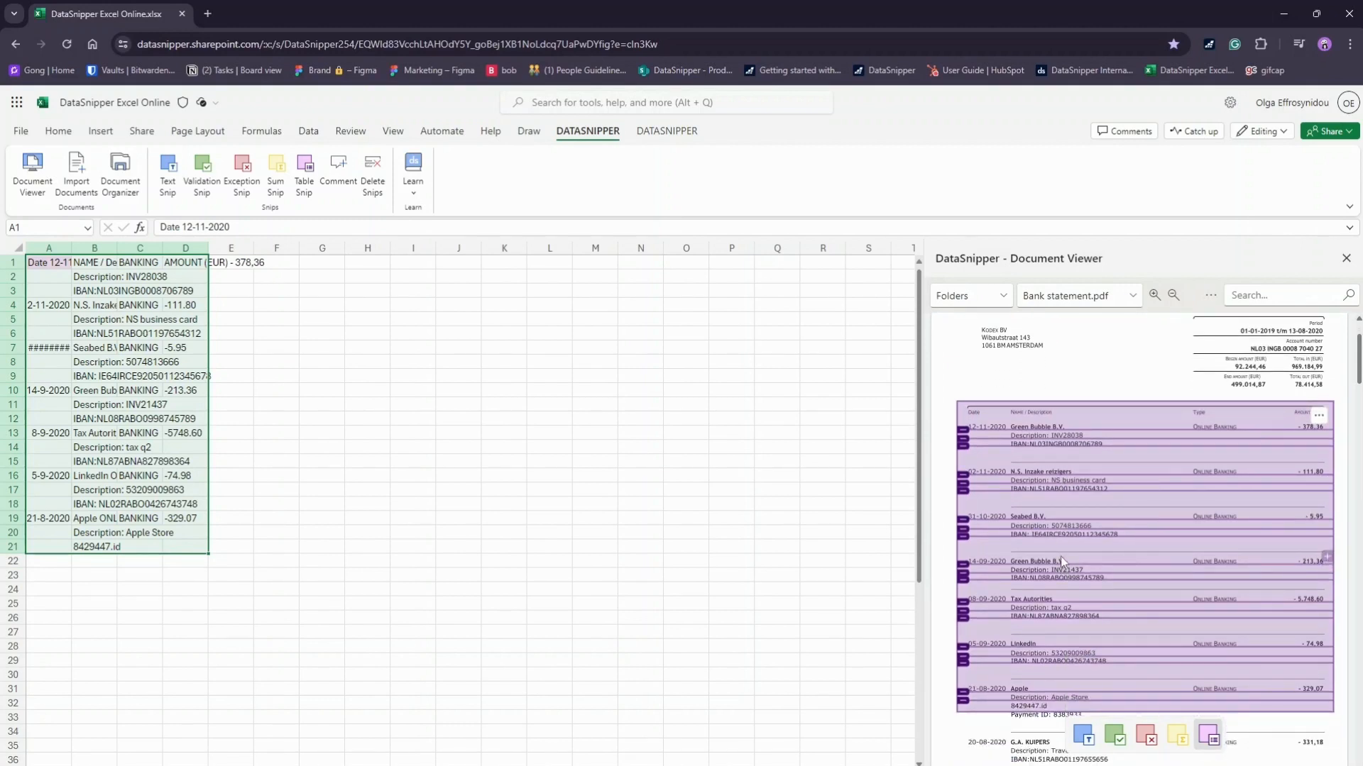
- Repeat the table snip across the other PDF pages, filling transactions down to row 129
{"action": "left_click", "coordinate": [1317, 419]}
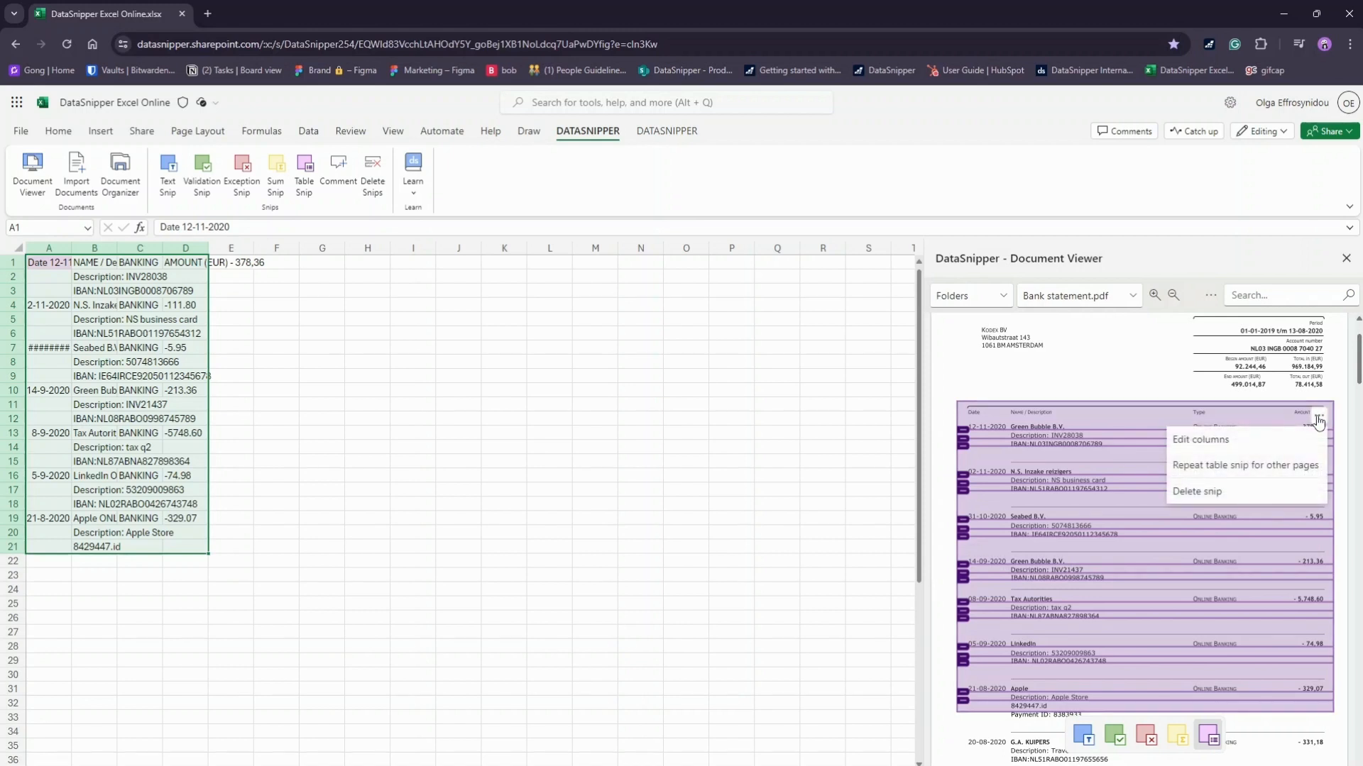
{"action": "left_click", "coordinate": [1253, 468]}
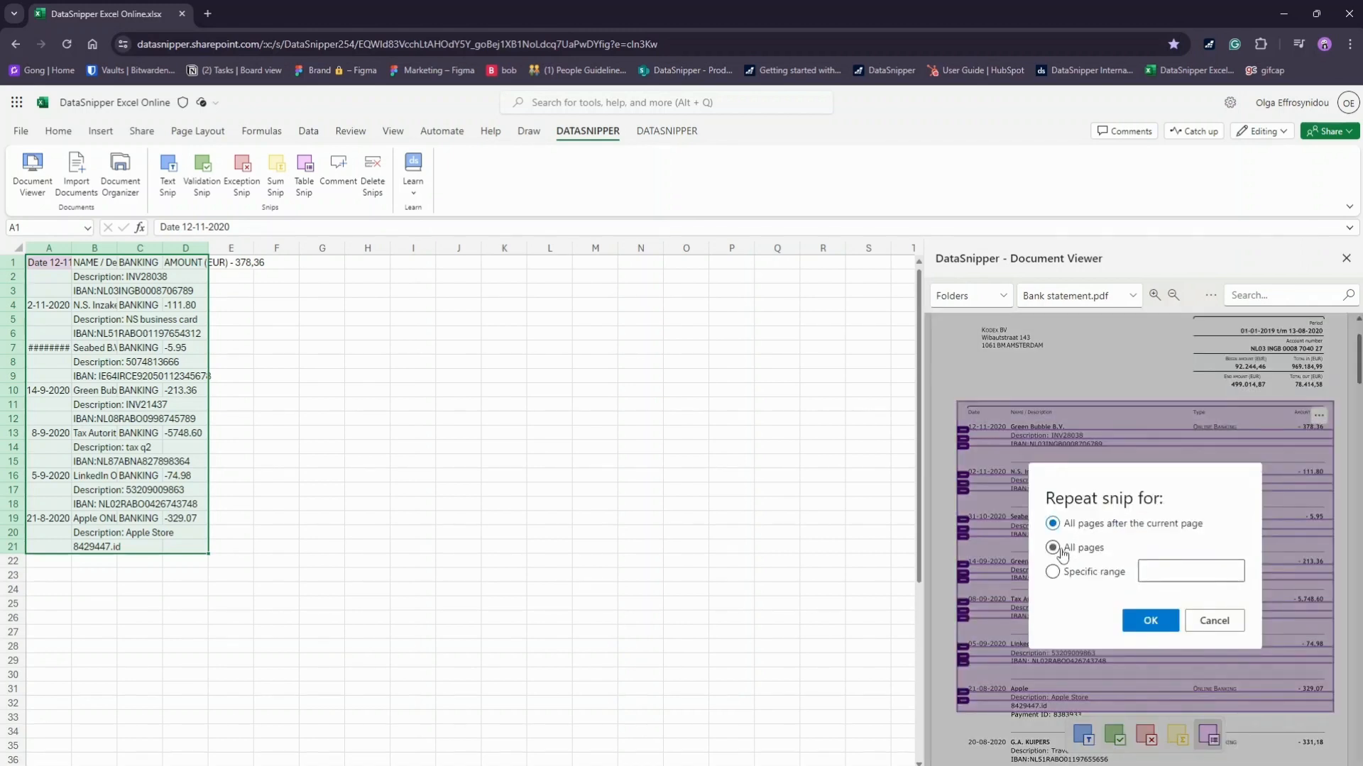
{"action": "left_click", "coordinate": [1149, 622]}
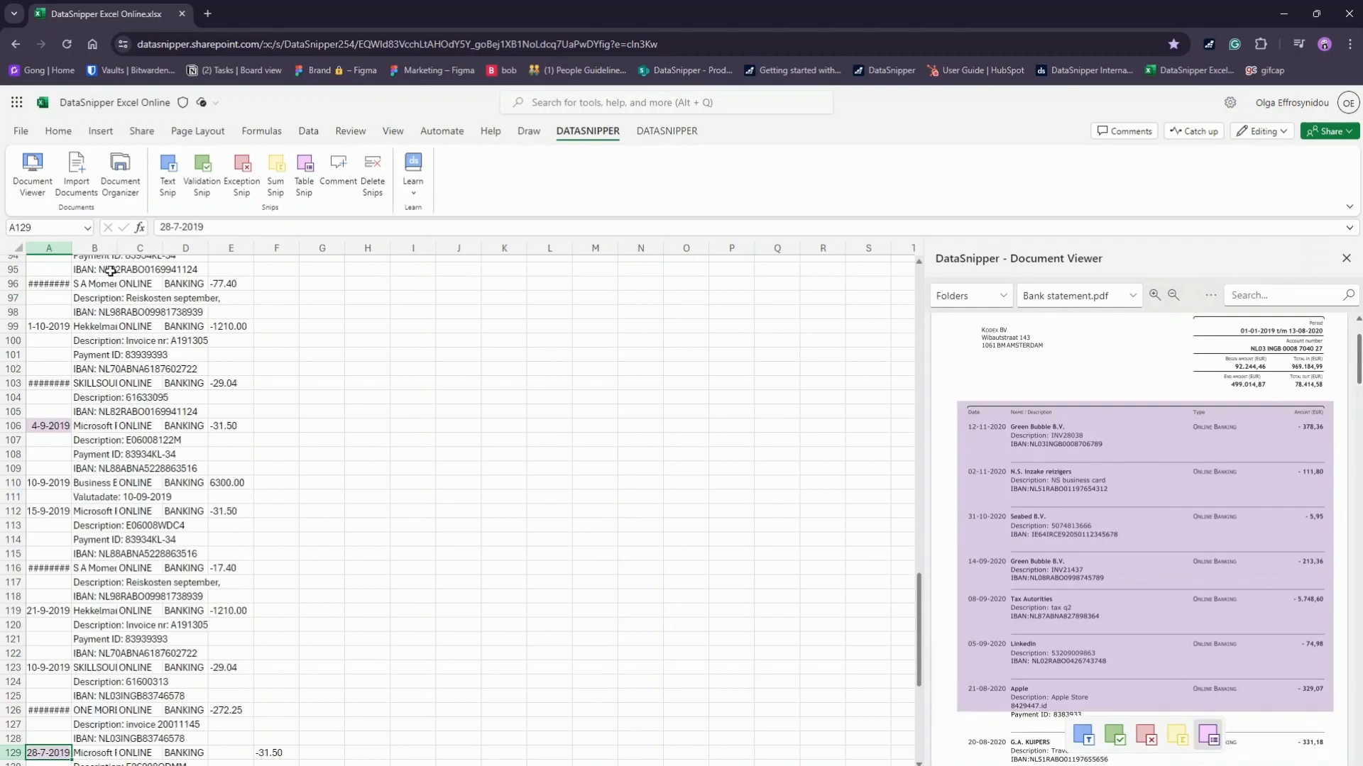
- Autofit column A so every transaction date shows instead of ########
{"action": "double_click", "coordinate": [71, 249]}
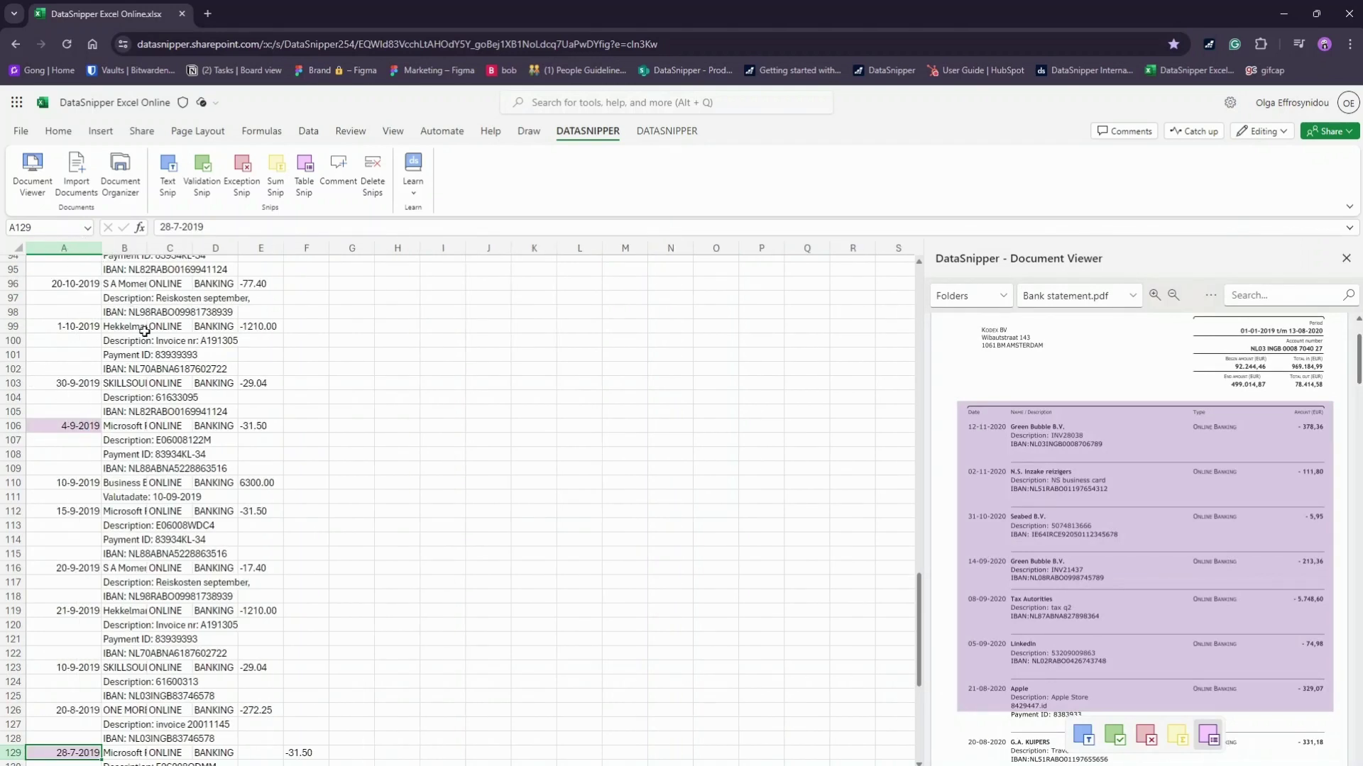
{"action": "scroll", "coordinate": [145, 333], "scroll_direction": "up", "scroll_amount": 5}
{"action": "scroll", "coordinate": [176, 414], "scroll_direction": "up", "scroll_amount": 5}
{"action": "scroll", "coordinate": [175, 413], "scroll_direction": "up", "scroll_amount": 5}
{"action": "scroll", "coordinate": [175, 413], "scroll_direction": "up", "scroll_amount": 5}
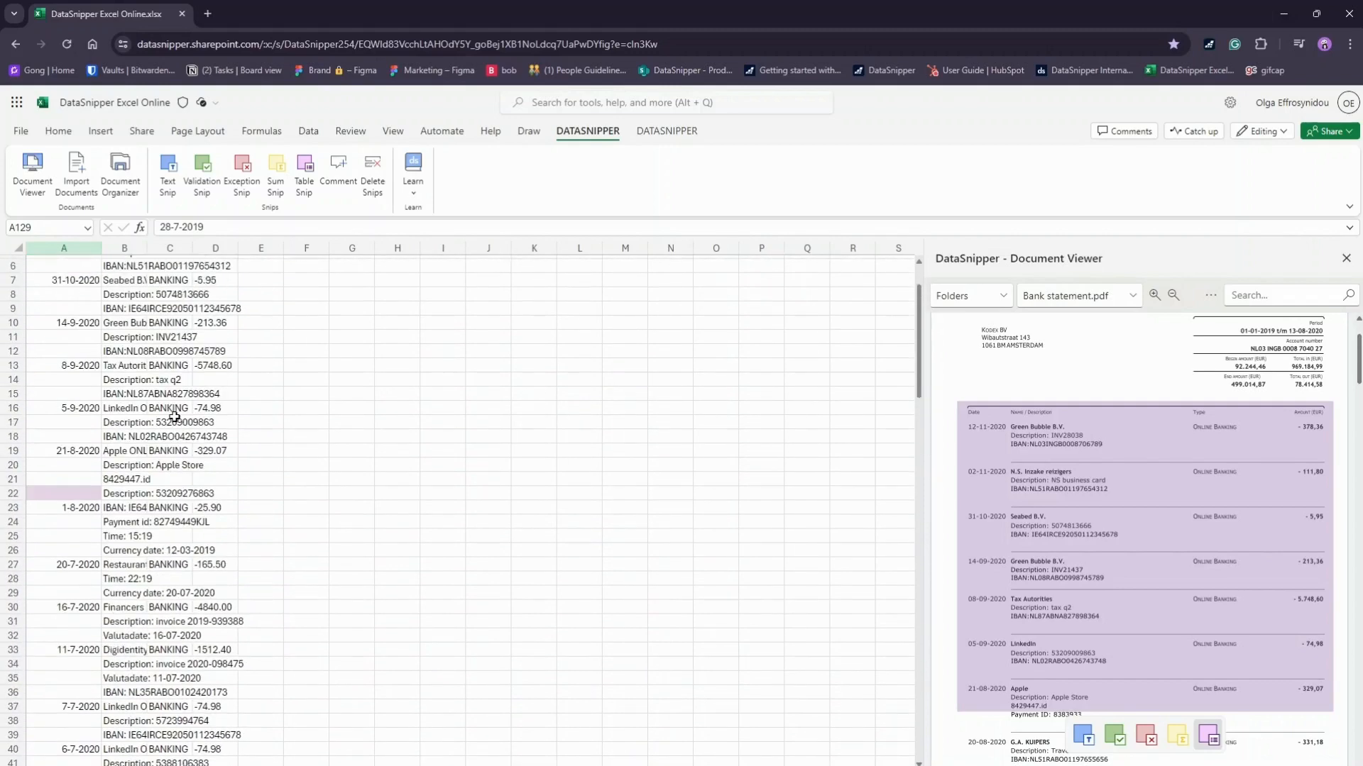
{"action": "scroll", "coordinate": [170, 413], "scroll_direction": "up", "scroll_amount": 5}
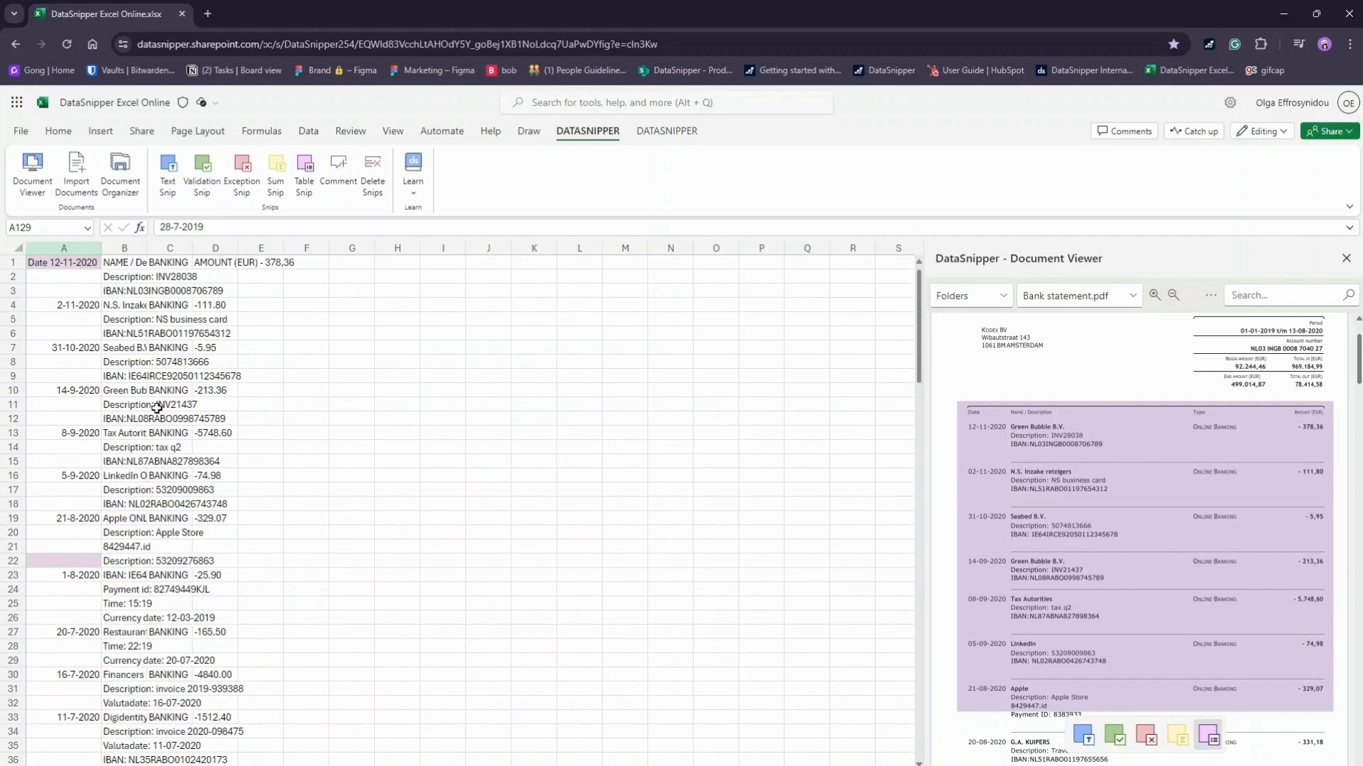